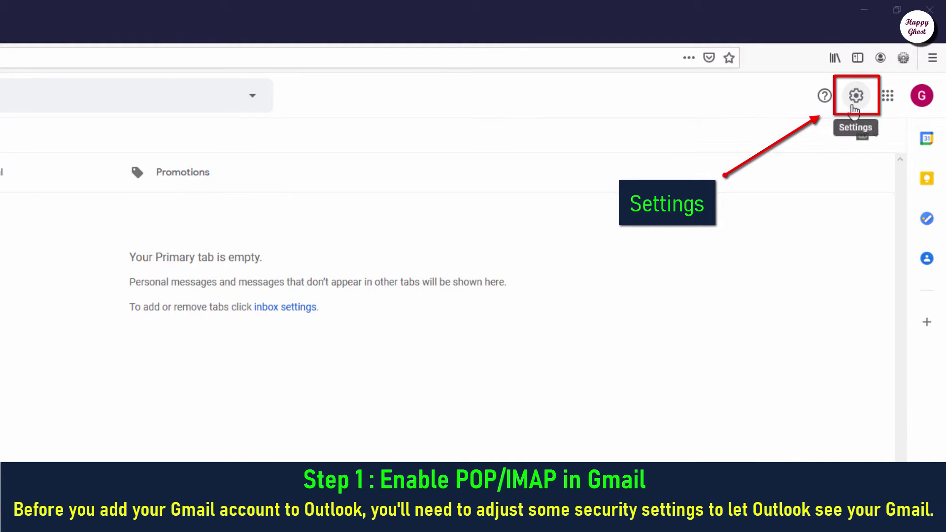
# - Enable POP for all mail in Gmail's forwarding and POP/IMAP settings and save the changes
pyautogui.click(854, 106)
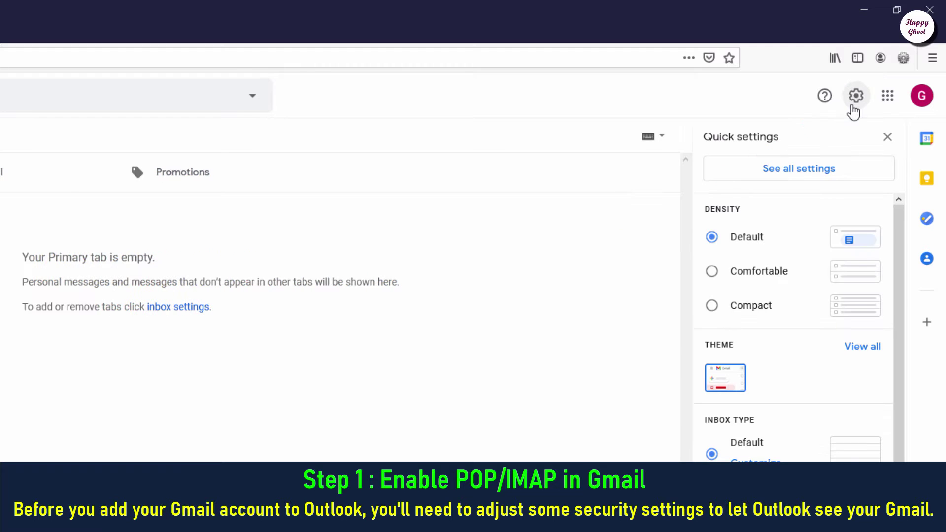
pyautogui.click(855, 168)
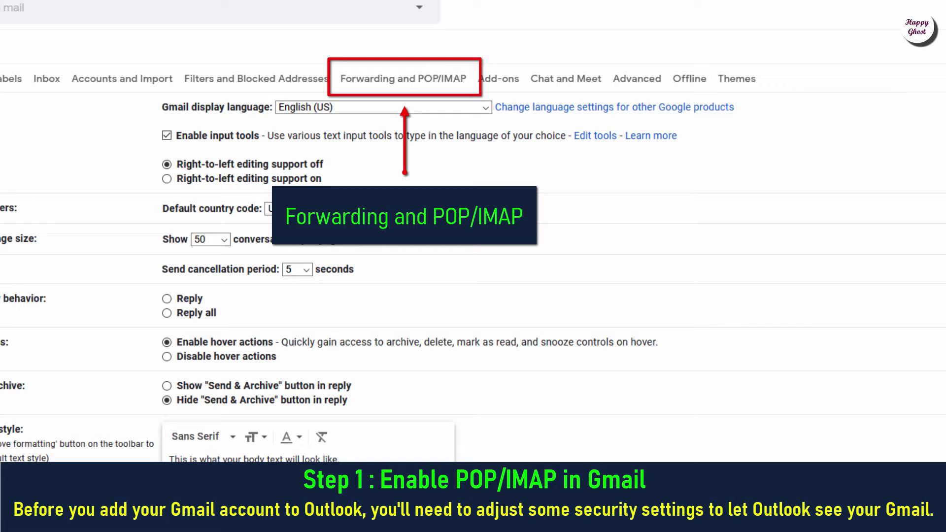
pyautogui.click(420, 87)
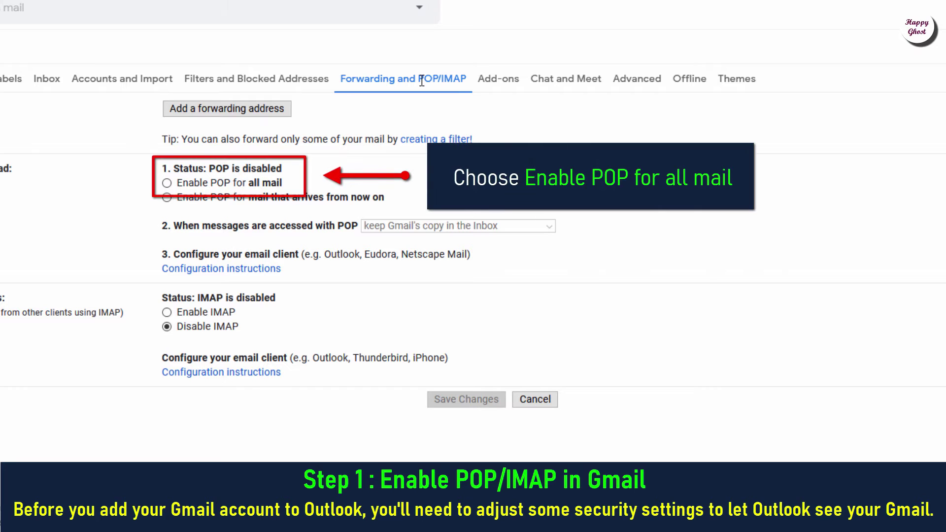
pyautogui.click(167, 183)
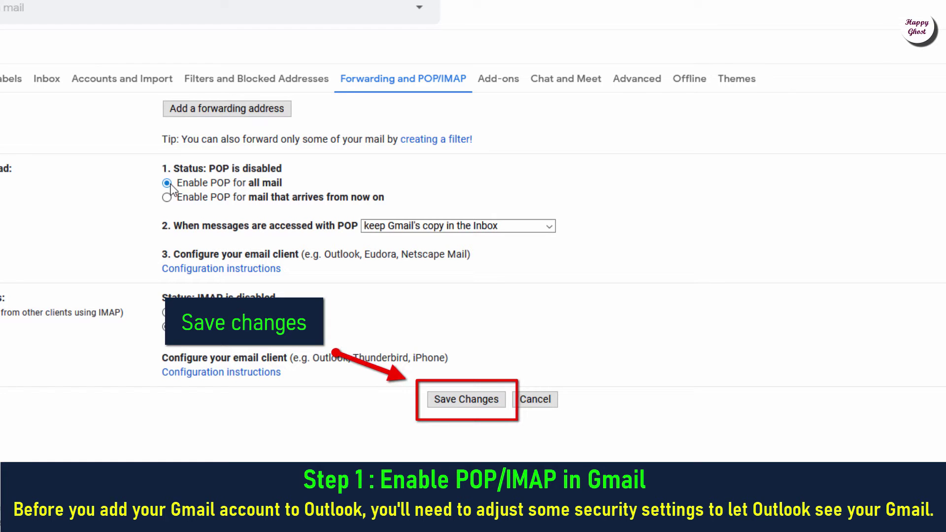
pyautogui.click(466, 402)
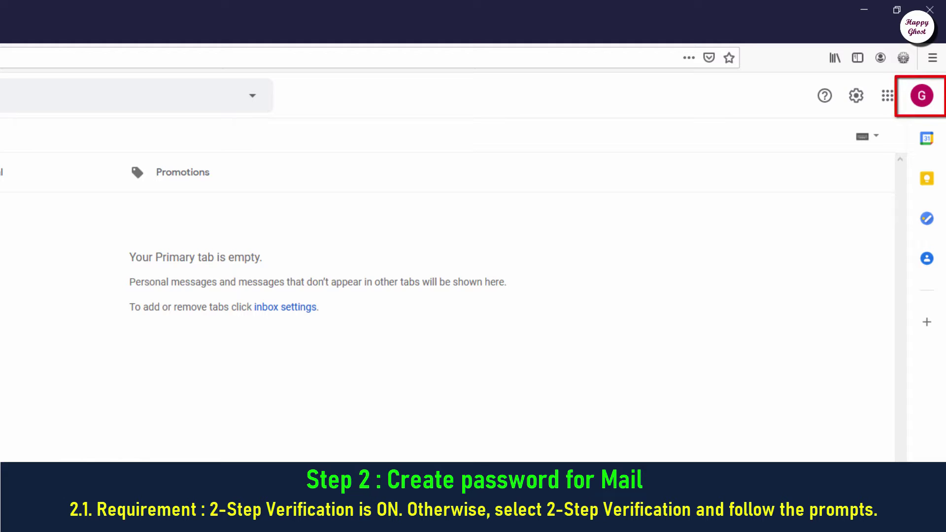
# - Open the App passwords page in the Google Account's security settings, entering the account password to verify identity
pyautogui.click(925, 104)
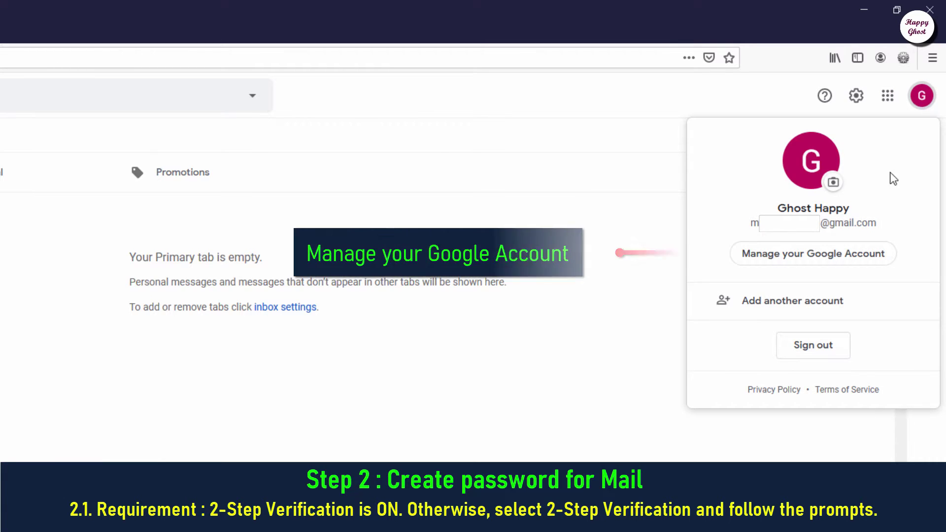
pyautogui.click(855, 261)
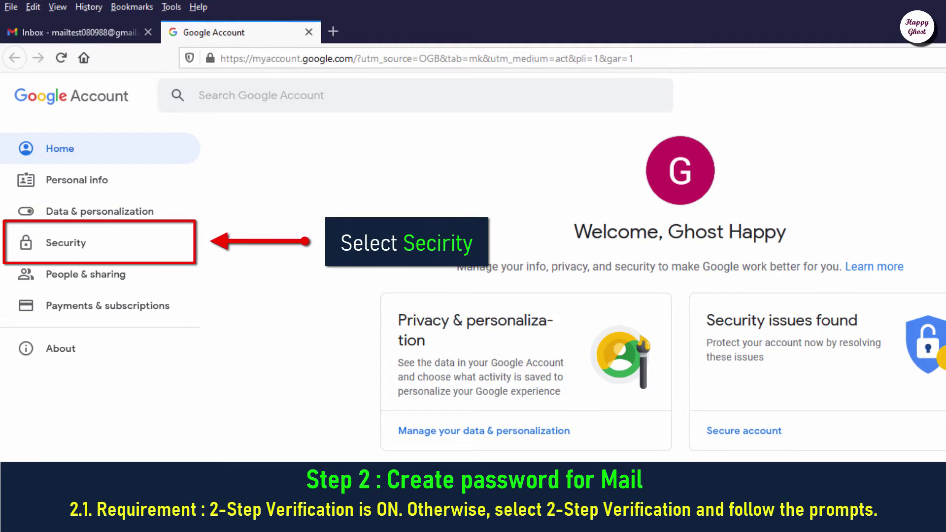
pyautogui.click(113, 257)
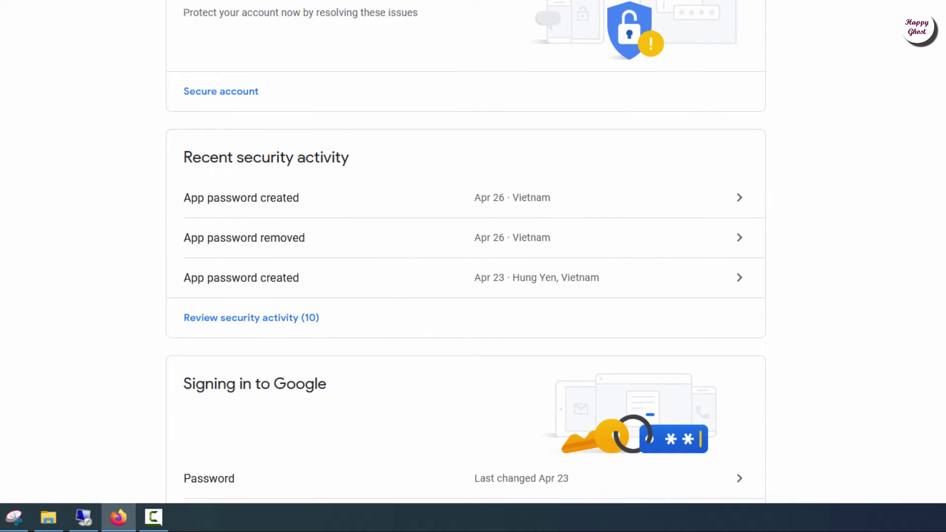
pyautogui.scroll(-3, 465, 251)
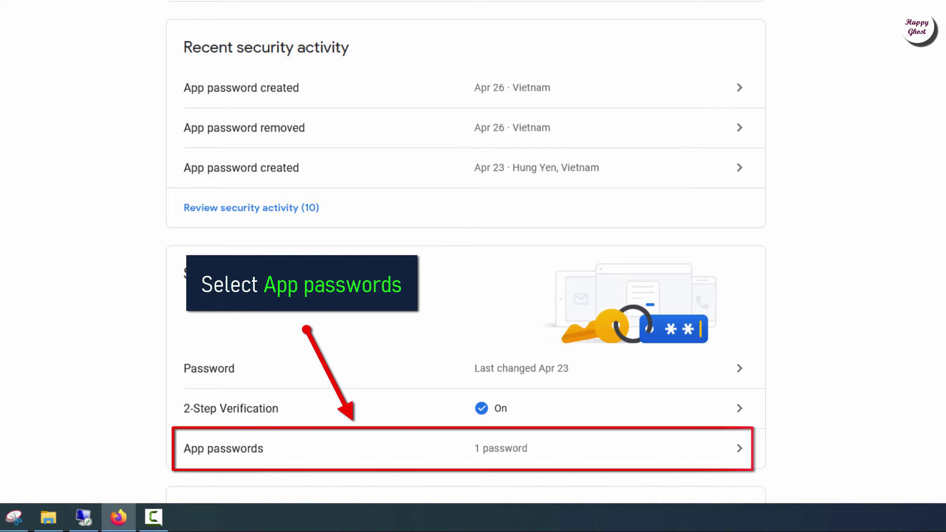
pyautogui.click(622, 458)
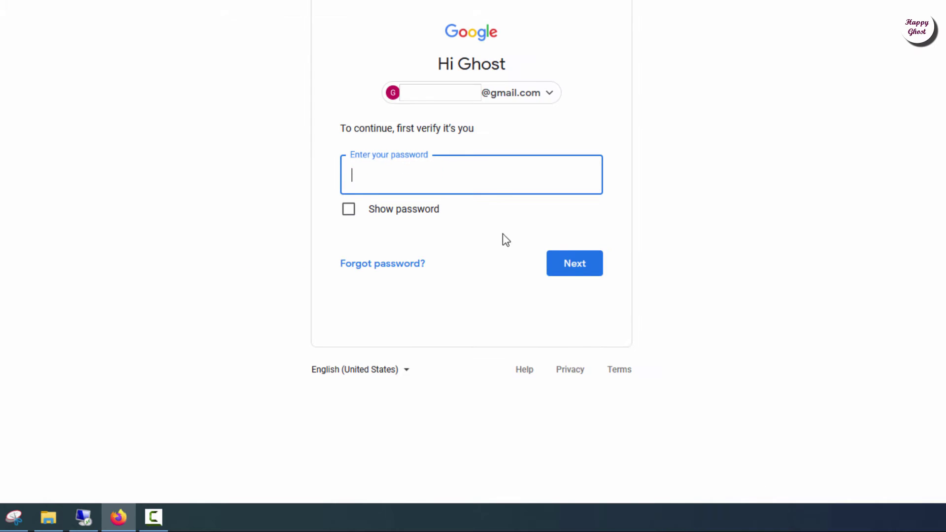
pyautogui.write('*********')
pyautogui.press('Return')
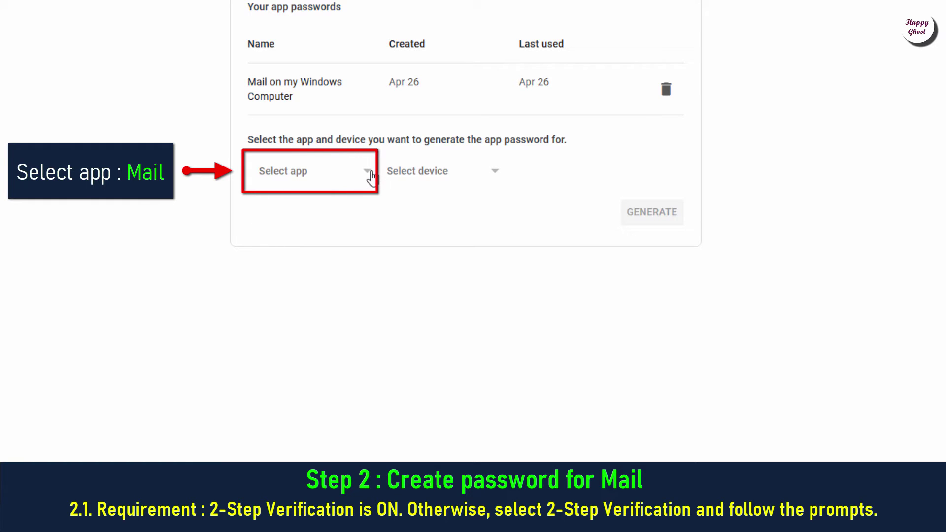
# - Generate an app password for the Mail app on a Windows Computer
pyautogui.click(372, 177)
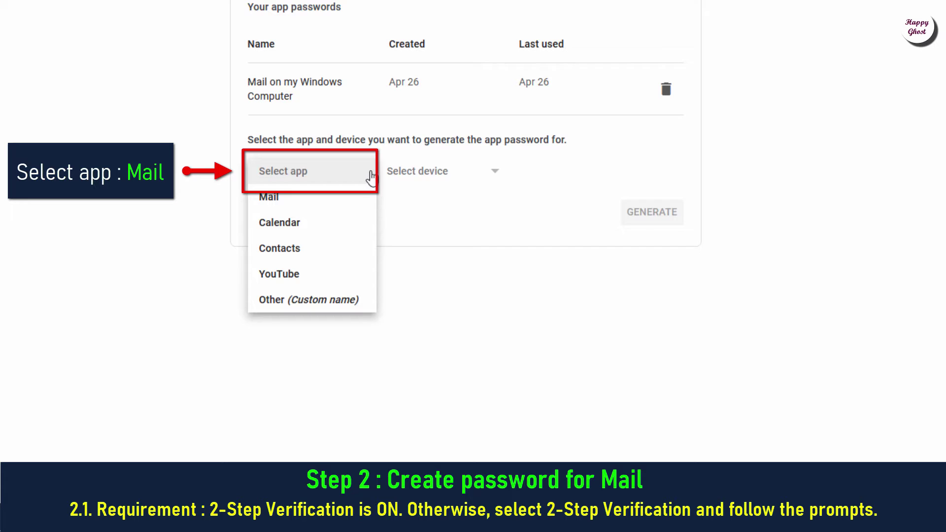
pyautogui.click(326, 206)
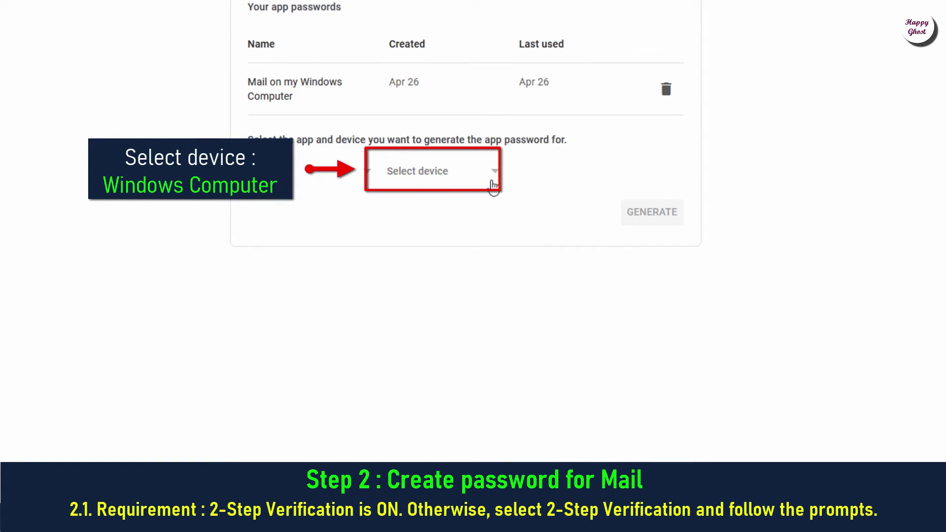
pyautogui.click(493, 185)
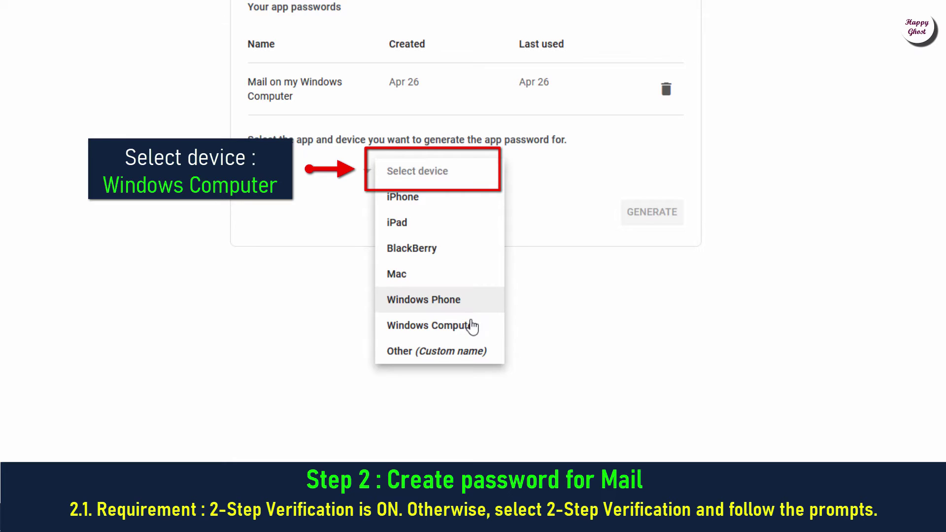
pyautogui.click(474, 326)
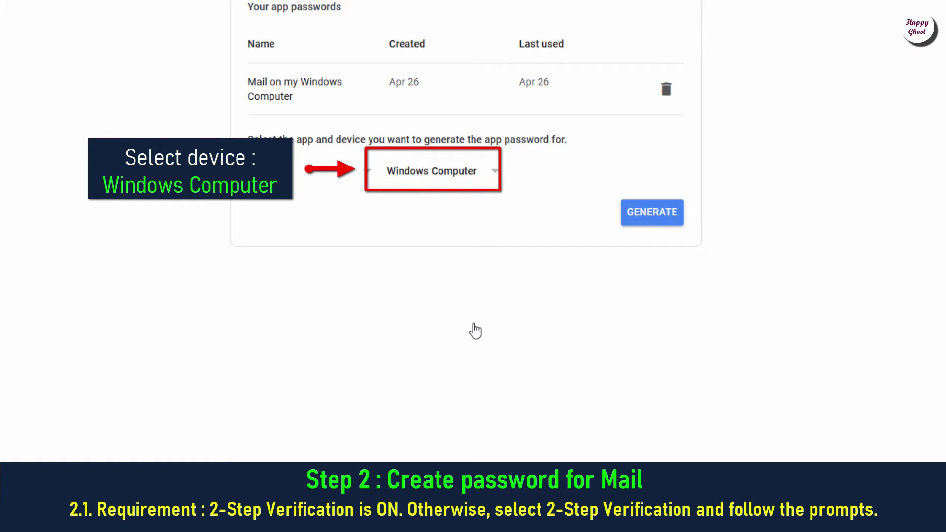
pyautogui.click(667, 225)
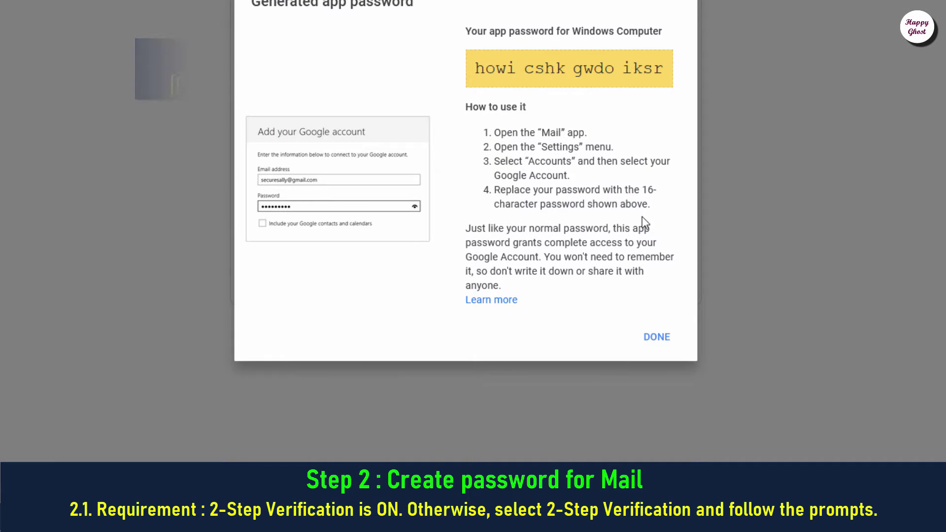
# - Copy the generated app password and close its dialog
pyautogui.moveTo(491, 74); pyautogui.dragTo(674, 85)
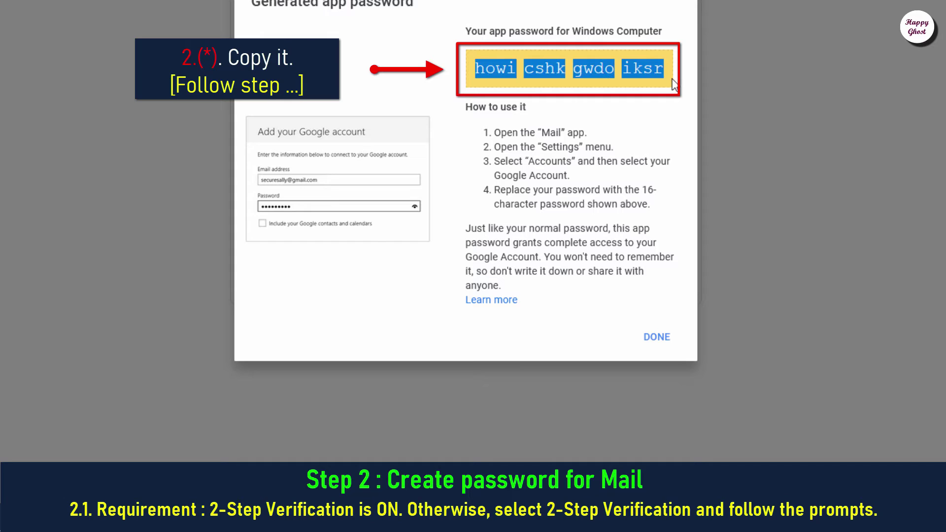
pyautogui.rightClick(562, 65)
pyautogui.click(575, 76)
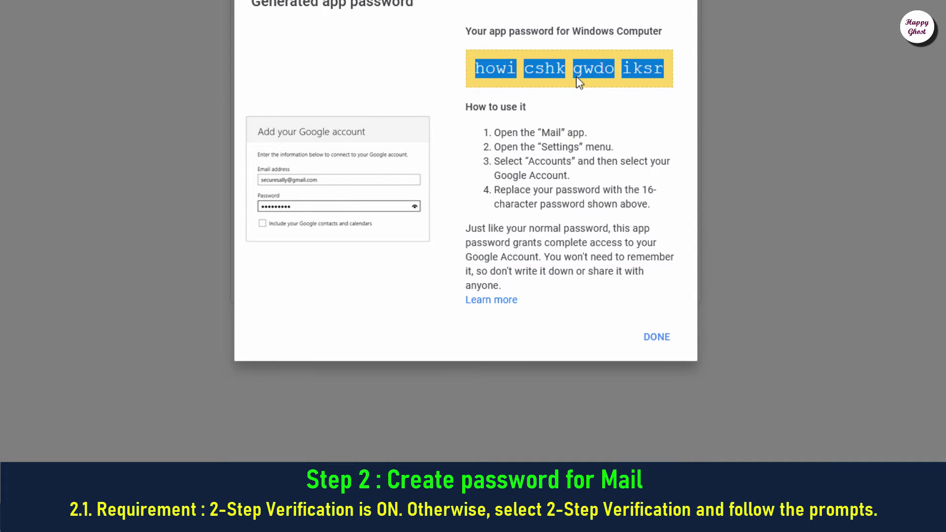
pyautogui.click(658, 337)
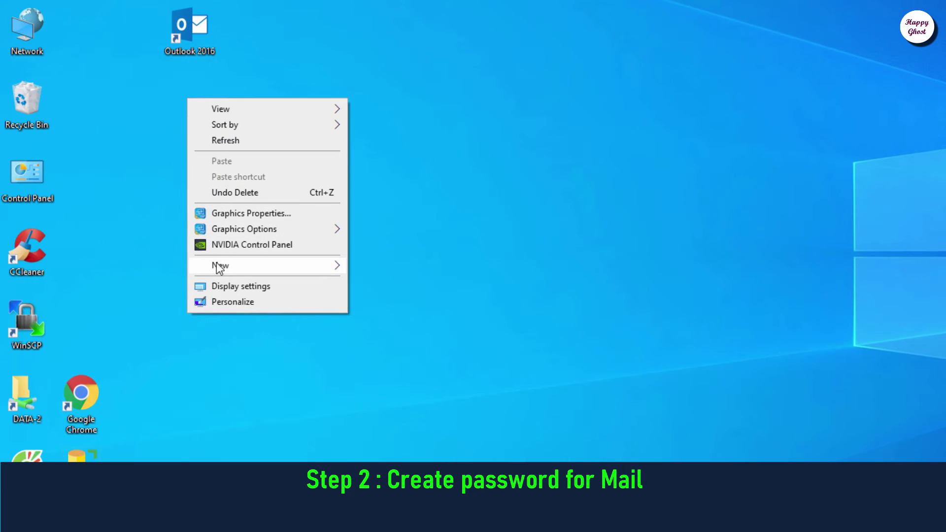
# - Create a new text document on the desktop and open it in Notepad
pyautogui.moveTo(219, 268)
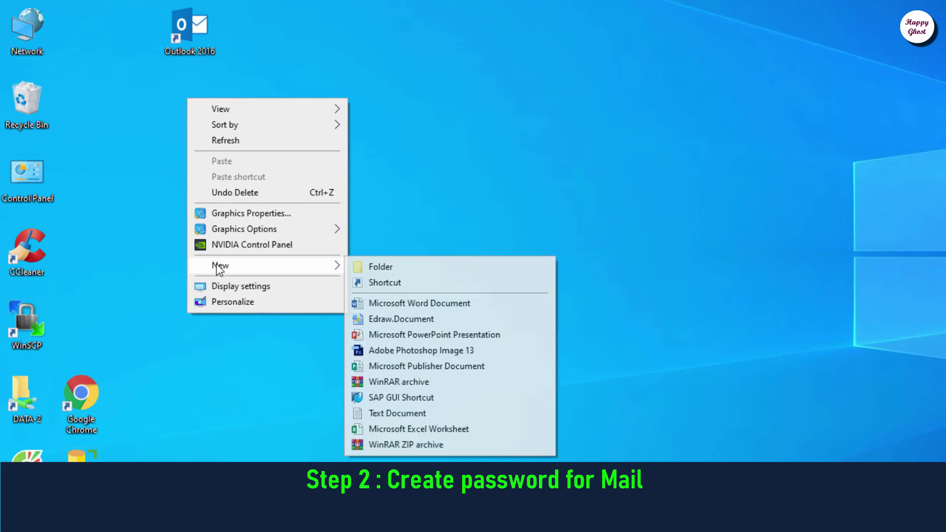
pyautogui.click(533, 123)
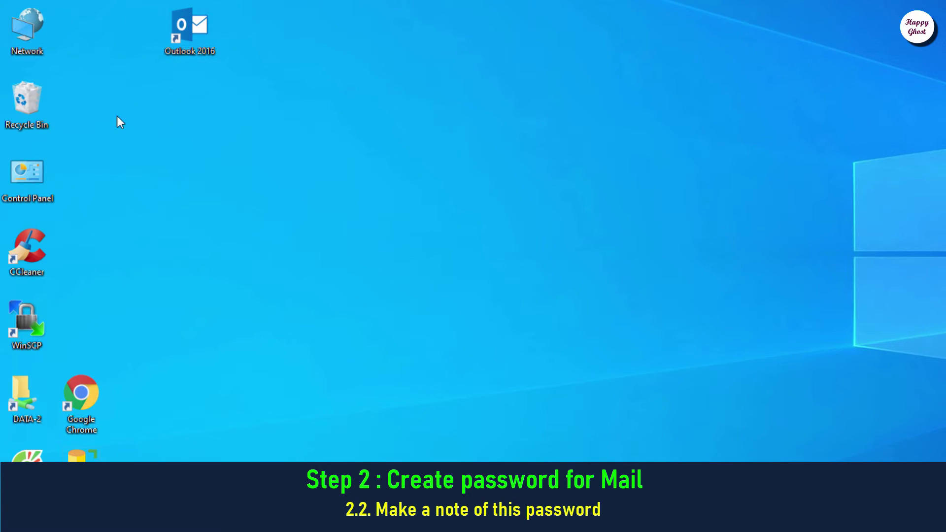
pyautogui.rightClick(156, 112)
pyautogui.moveTo(187, 277)
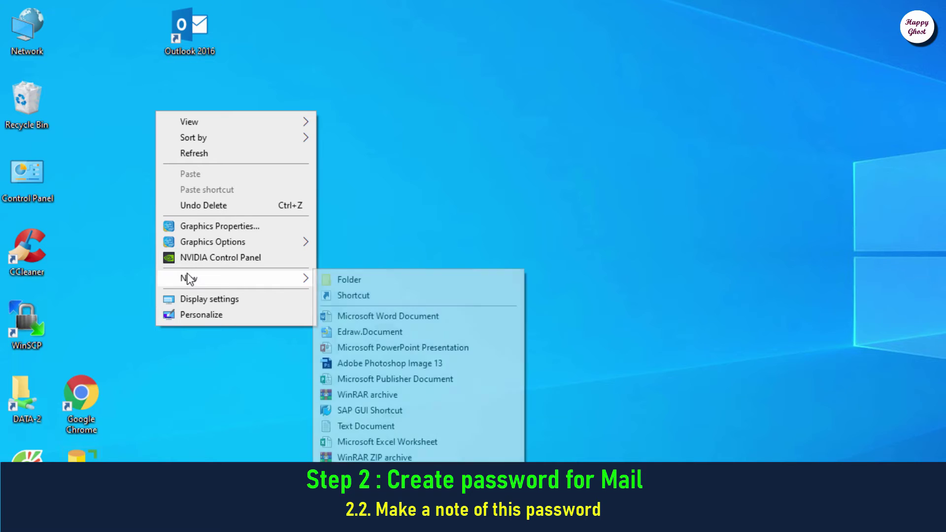
pyautogui.click(344, 427)
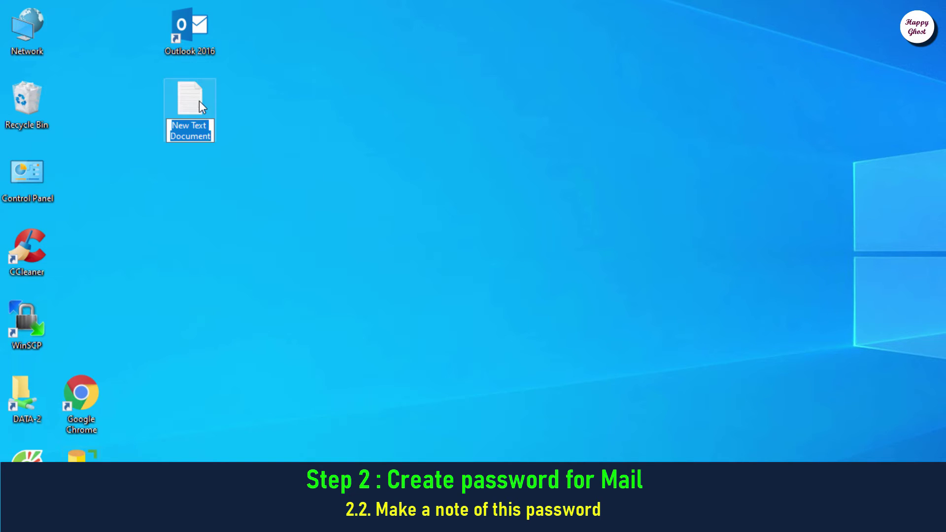
pyautogui.rightClick(199, 101)
pyautogui.click(213, 107)
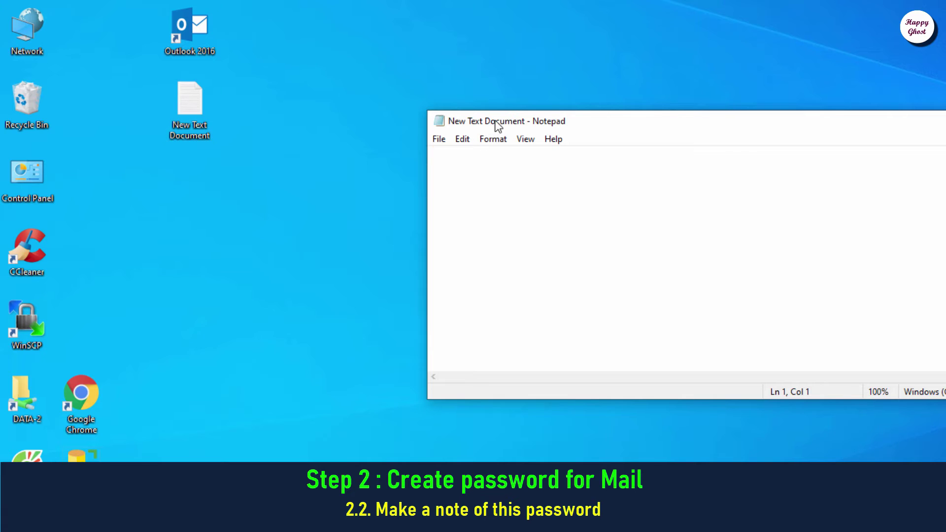
# - Paste the copied app password into the new text document and save the file
pyautogui.moveTo(496, 127); pyautogui.dragTo(210, 96)
pyautogui.rightClick(174, 133)
pyautogui.click(189, 190)
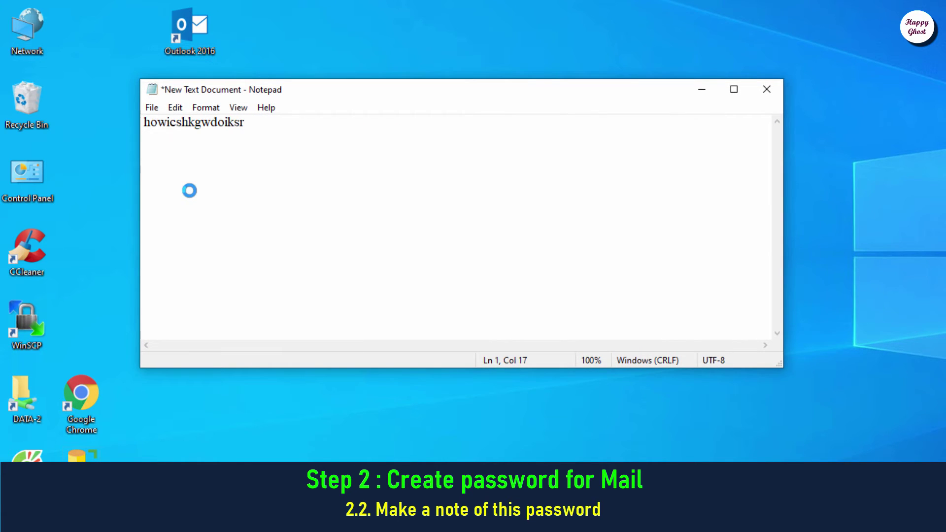
pyautogui.click(152, 107)
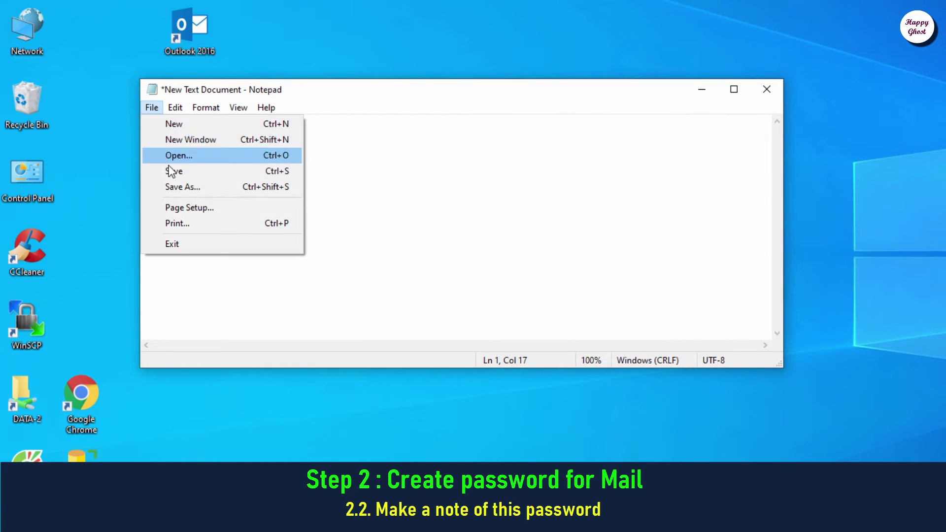
pyautogui.click(170, 171)
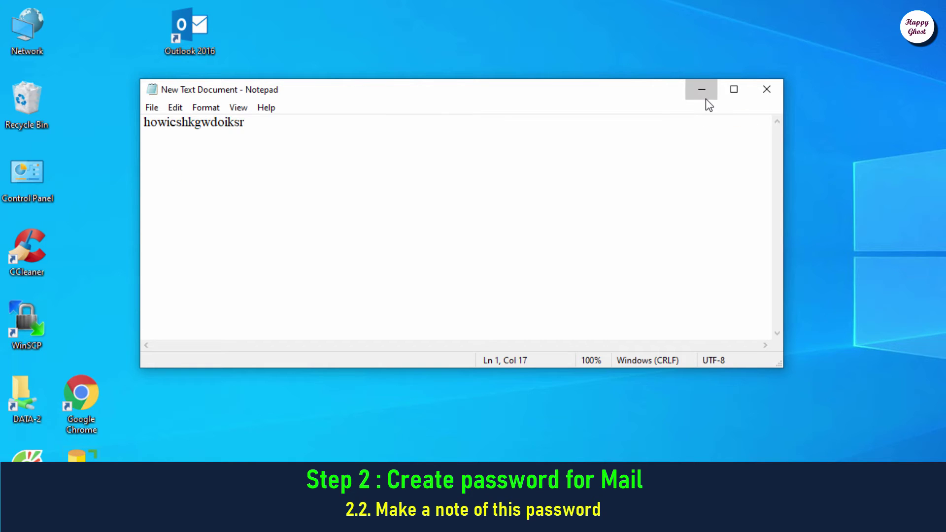
pyautogui.click(706, 98)
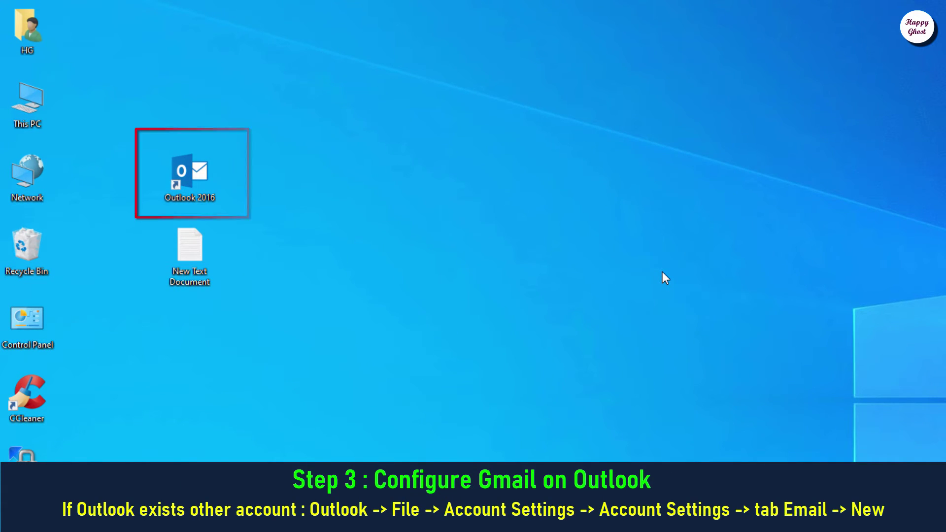
# - Open Outlook 2016 and proceed through its welcome wizard, answering Yes to connecting an email account
pyautogui.rightClick(211, 174)
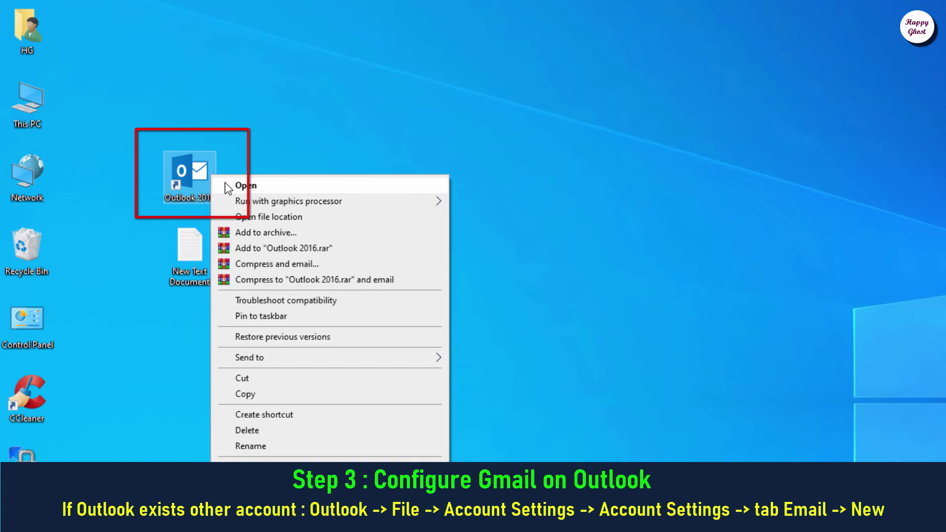
pyautogui.click(228, 187)
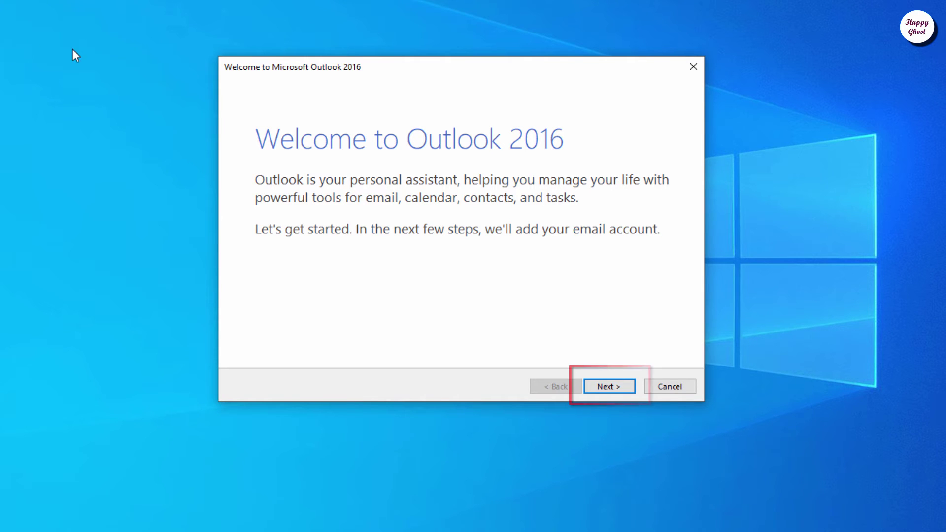
pyautogui.click(634, 394)
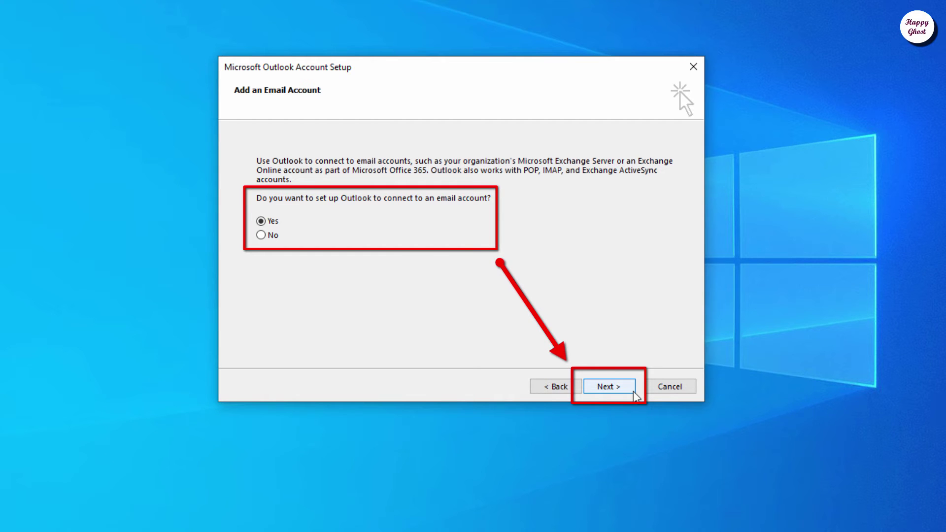
pyautogui.click(635, 394)
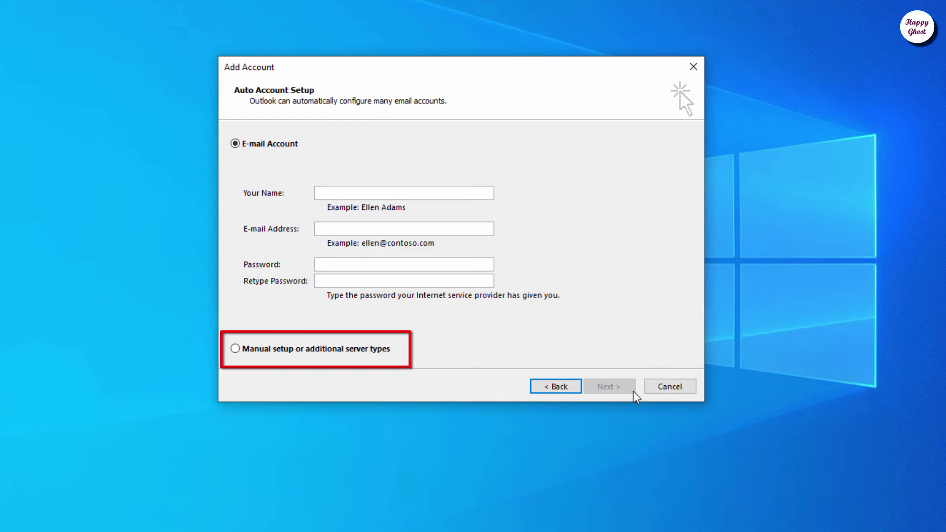
# - Choose manual setup for the new account and select POP or IMAP as its service
pyautogui.click(235, 348)
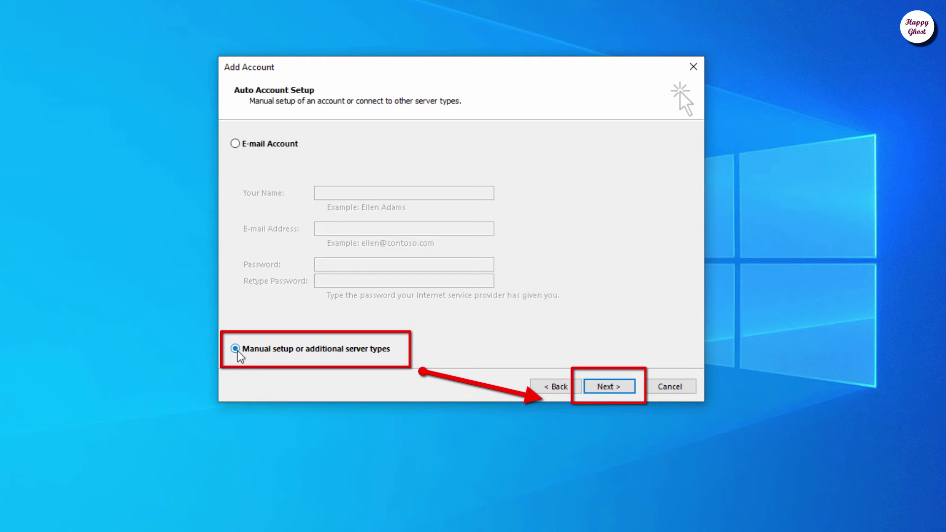
pyautogui.click(632, 390)
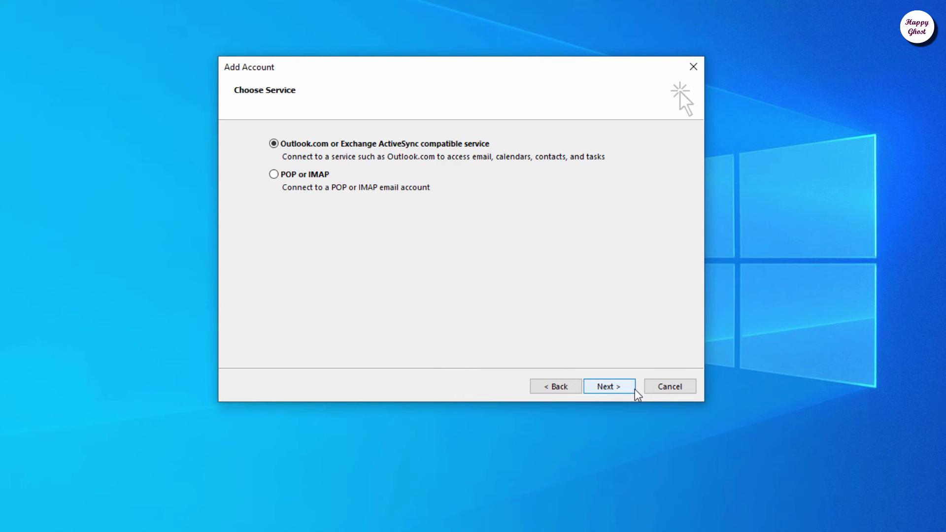
pyautogui.click(273, 176)
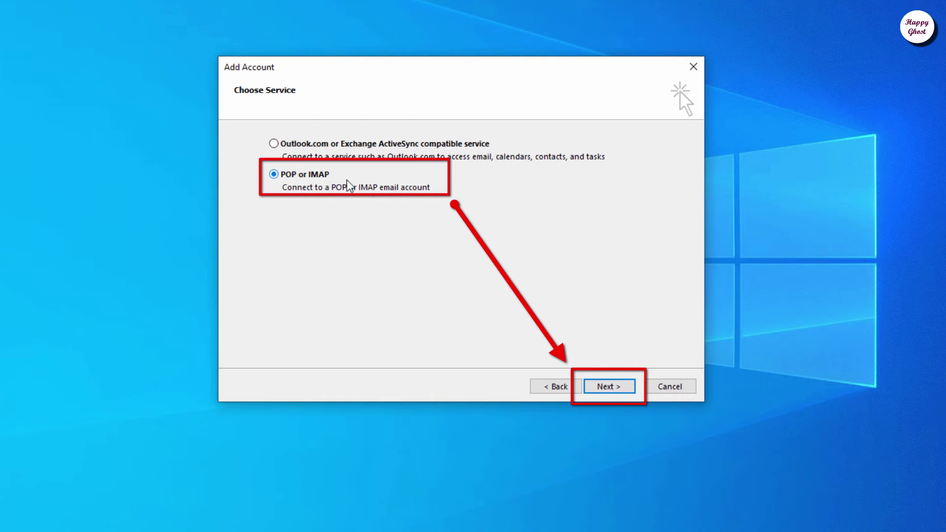
# - Enter Your-Name and the Gmail address as user information, with pop.gmail.com as the incoming and smtp.gmail.com as the outgoing mail server
pyautogui.click(609, 386)
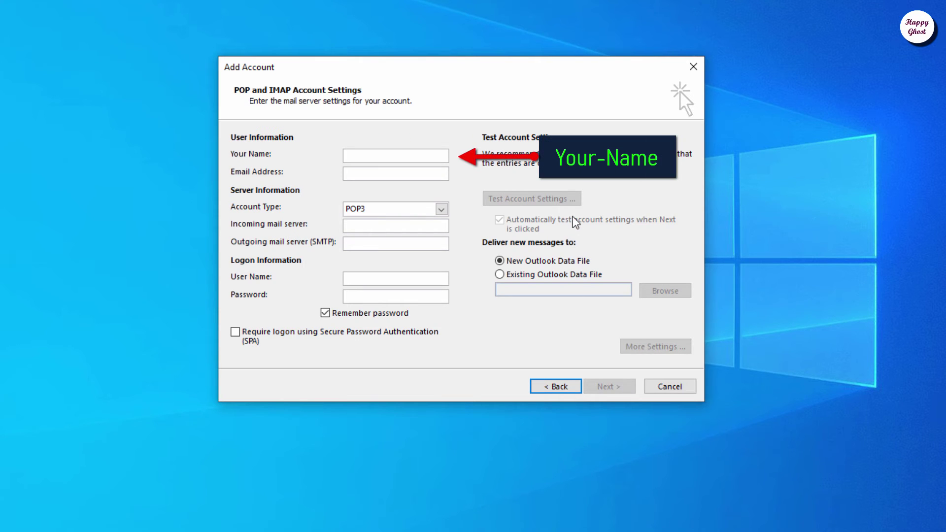
pyautogui.write('Your-Name')
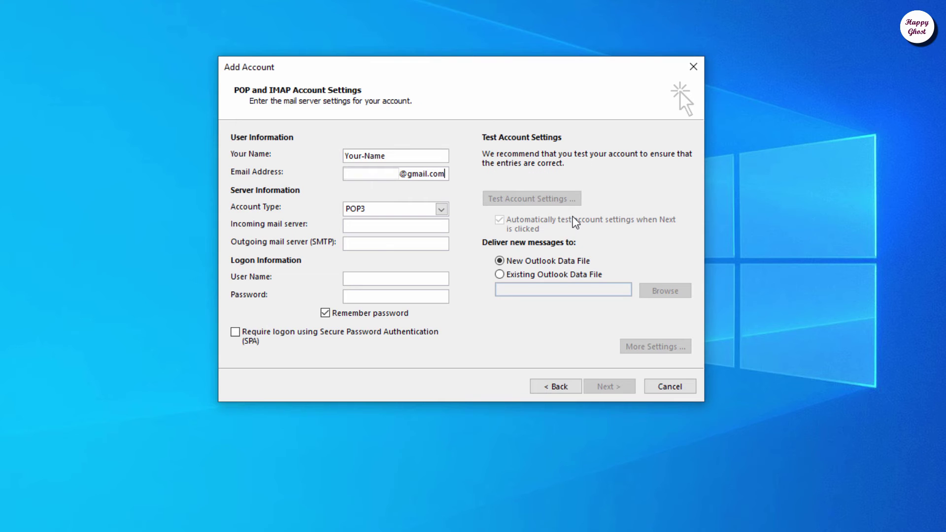
pyautogui.click(371, 228)
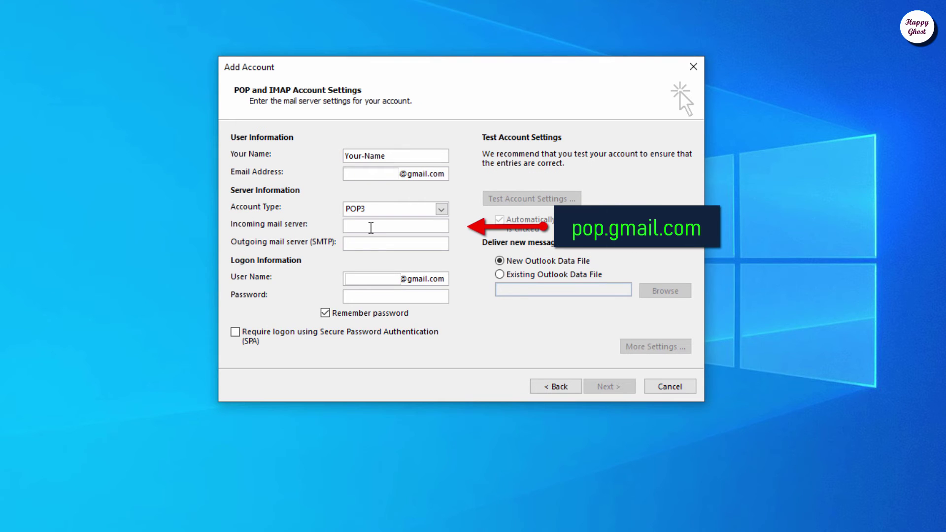
pyautogui.write('pop.gmail.com')
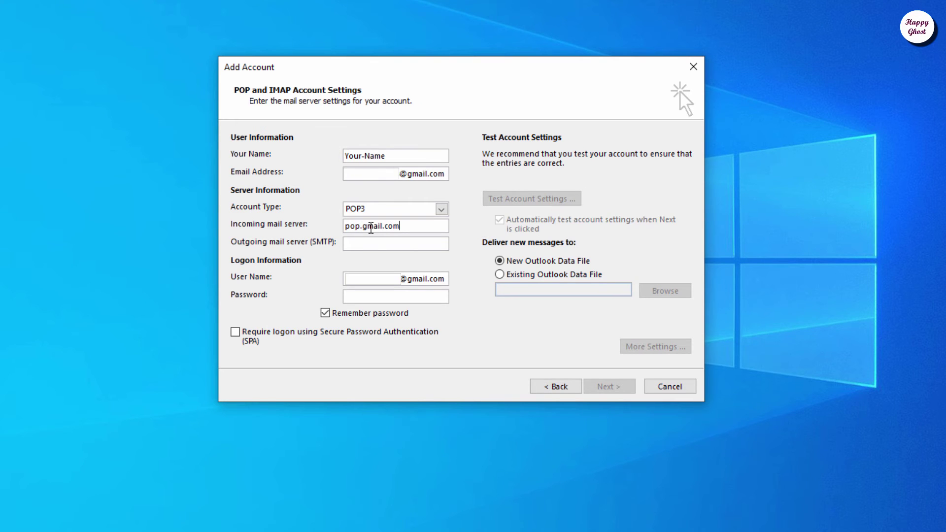
pyautogui.click(417, 245)
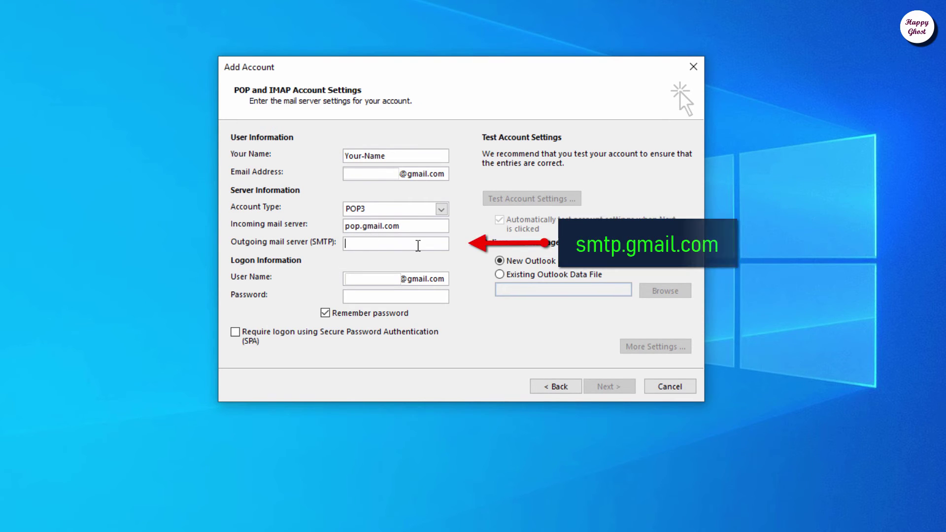
pyautogui.write('smt')
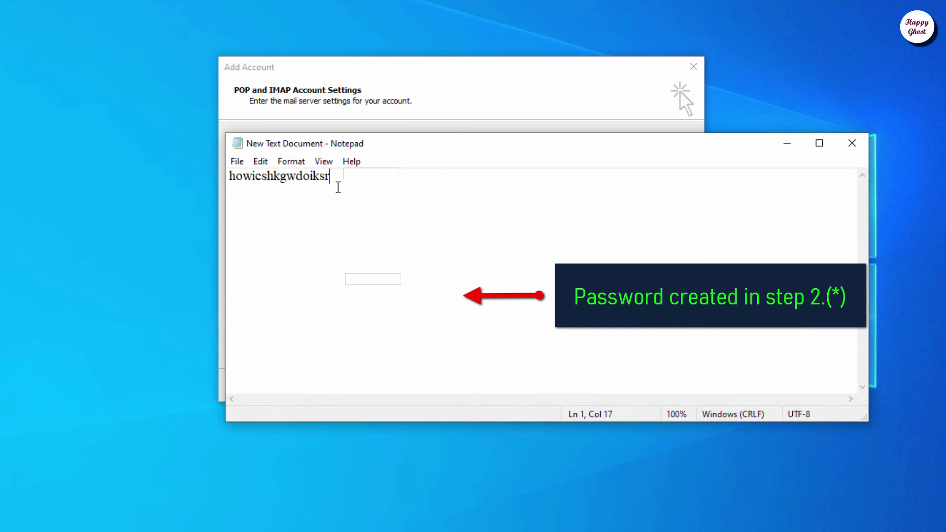
# - Copy the app password from the Notepad document and paste it as the account's logon password in the Add Account dialog
pyautogui.moveTo(331, 177); pyautogui.dragTo(231, 176)
pyautogui.rightClick(305, 176)
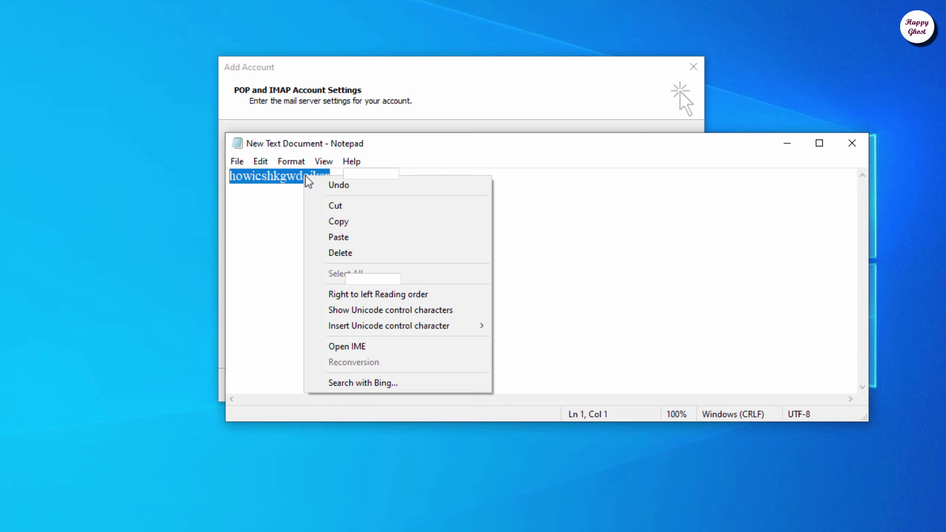
pyautogui.click(321, 221)
pyautogui.click(795, 143)
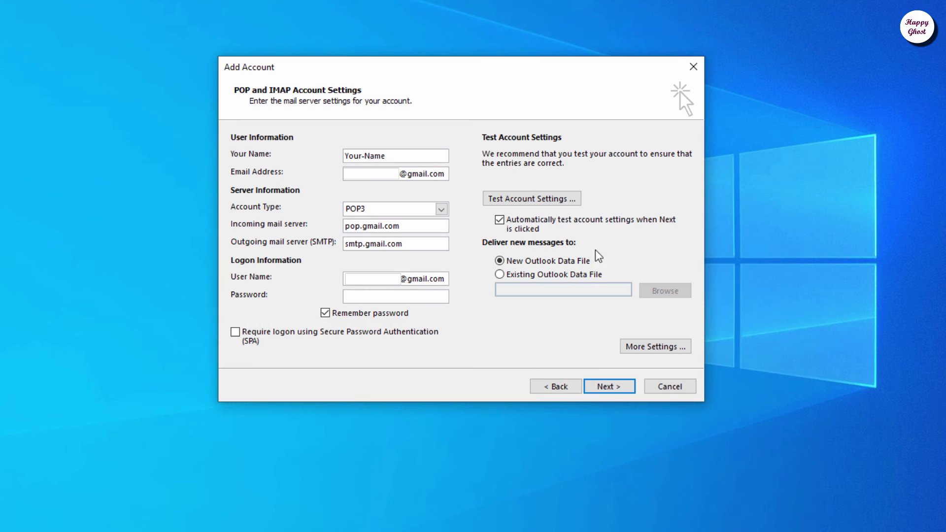
pyautogui.click(391, 295)
pyautogui.hotkey('ctrl', 'v')
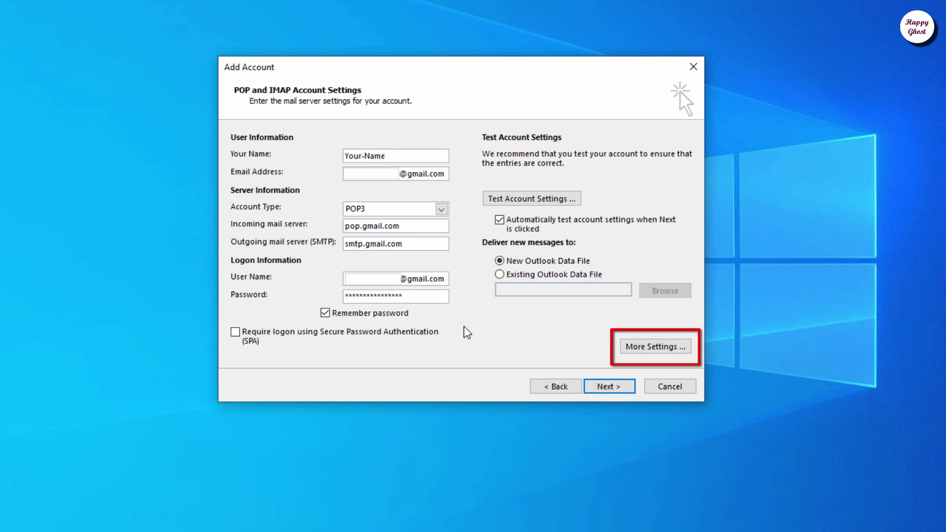
# - In the additional account settings, require authentication for the outgoing SMTP server, using the same settings as the incoming server
pyautogui.click(688, 356)
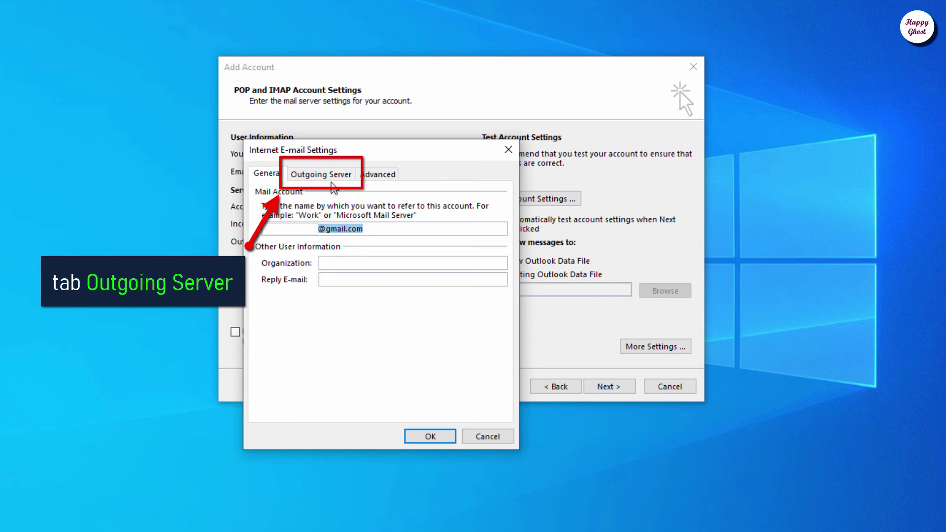
pyautogui.click(333, 178)
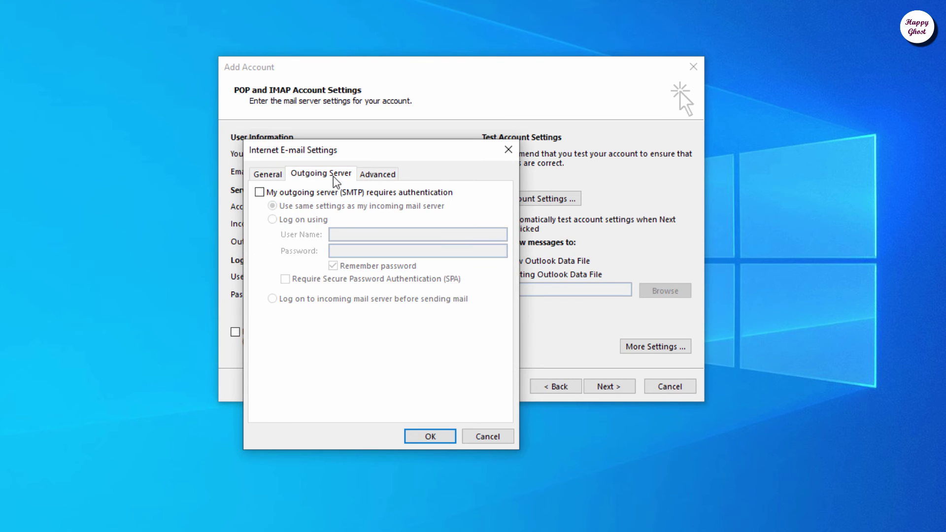
pyautogui.click(301, 196)
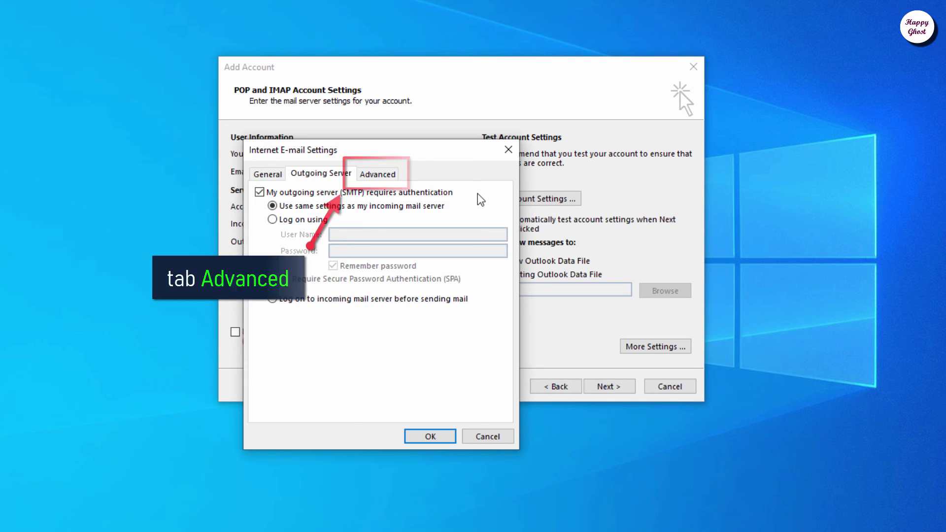
# - Require SSL for the incoming POP3 server, set the outgoing SMTP port to 587 with TLS encryption, and confirm the settings
pyautogui.click(396, 179)
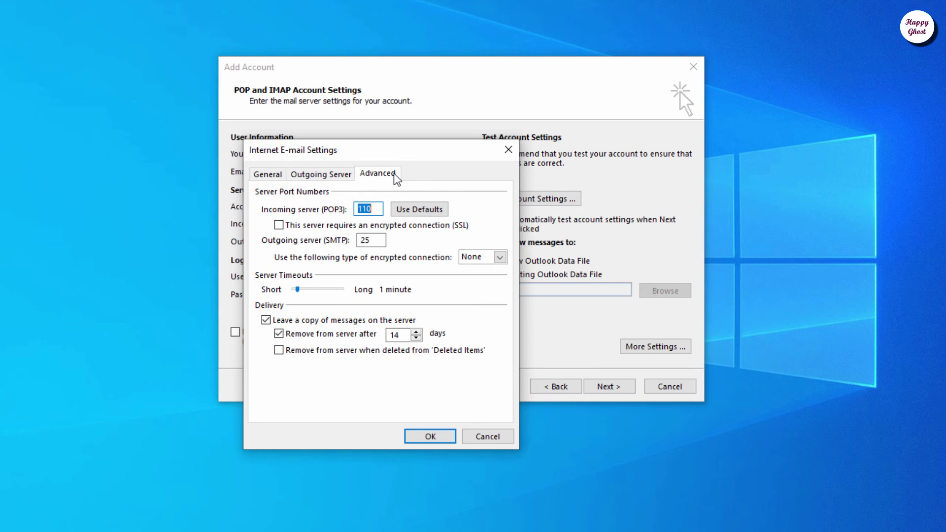
pyautogui.click(284, 228)
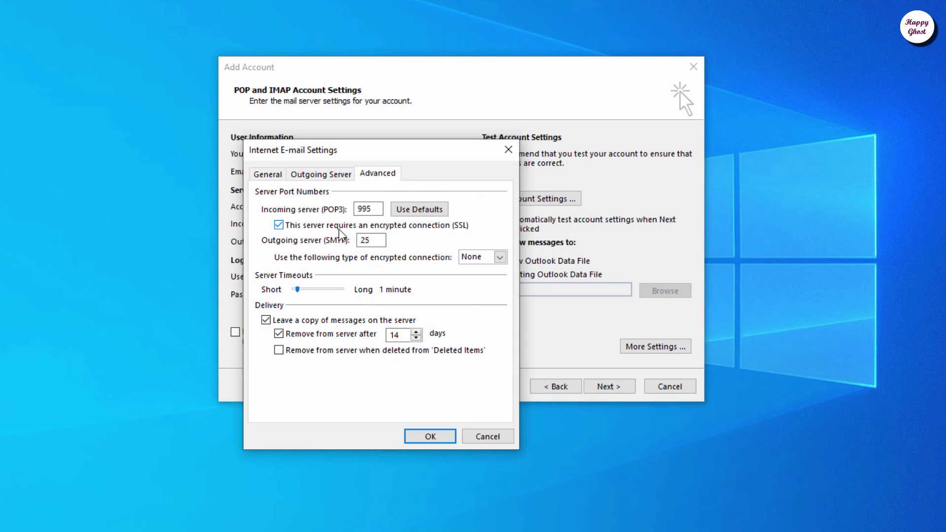
pyautogui.click(381, 241)
pyautogui.doubleClick(381, 241)
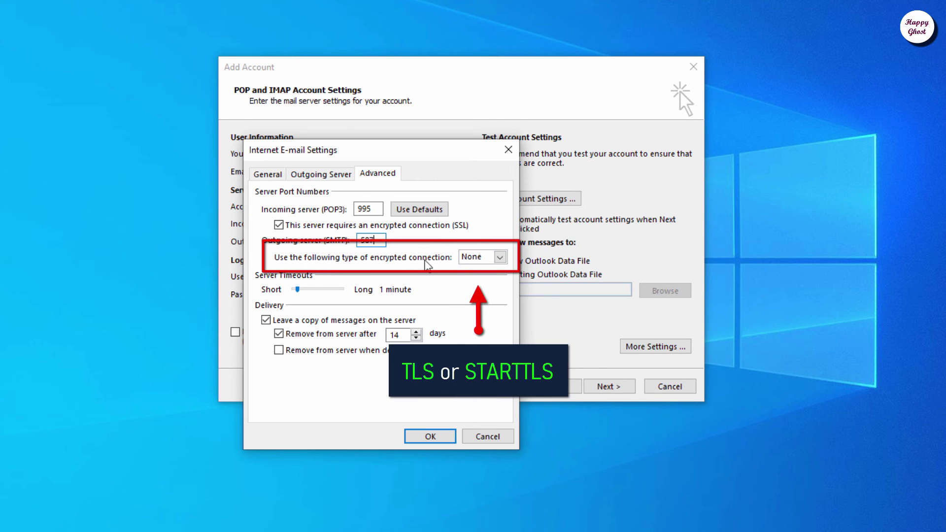
pyautogui.click(500, 258)
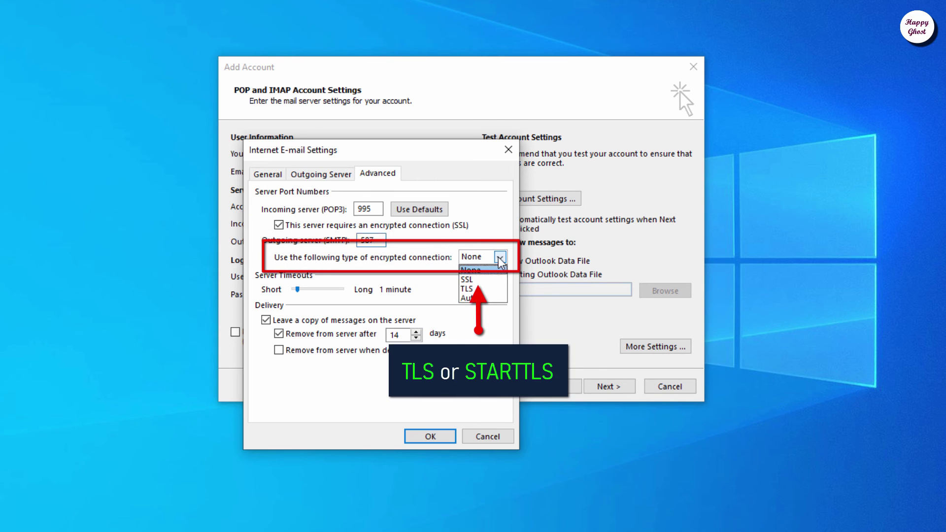
pyautogui.click(484, 289)
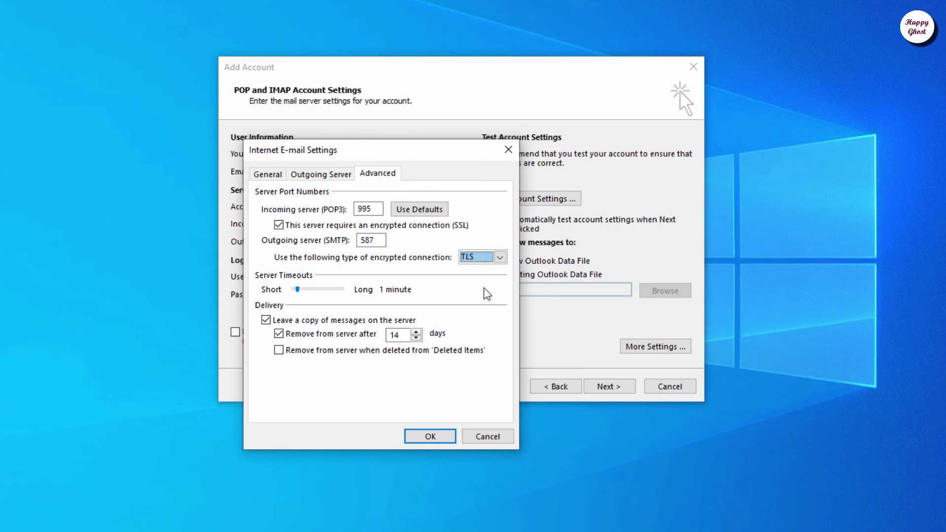
pyautogui.click(430, 436)
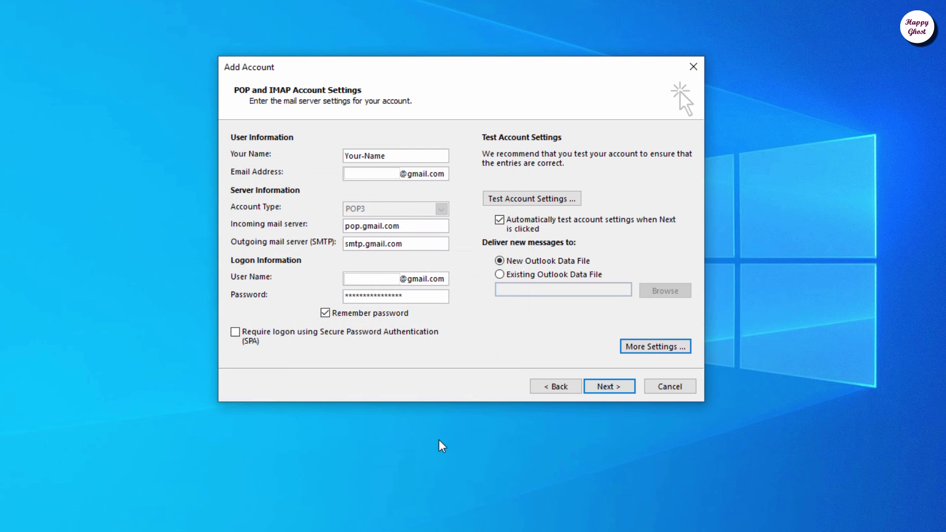
# - Run the automatic account settings test, close its results and finish adding the account
pyautogui.click(625, 387)
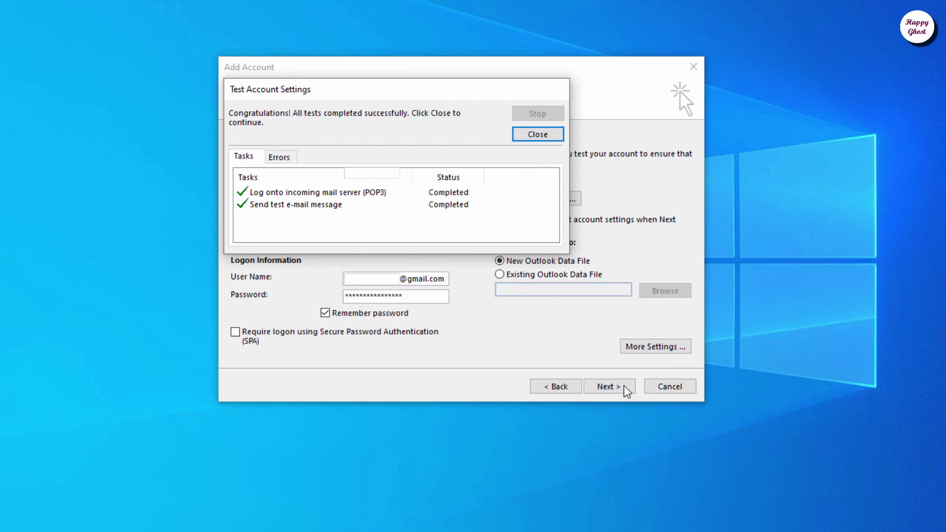
pyautogui.click(552, 139)
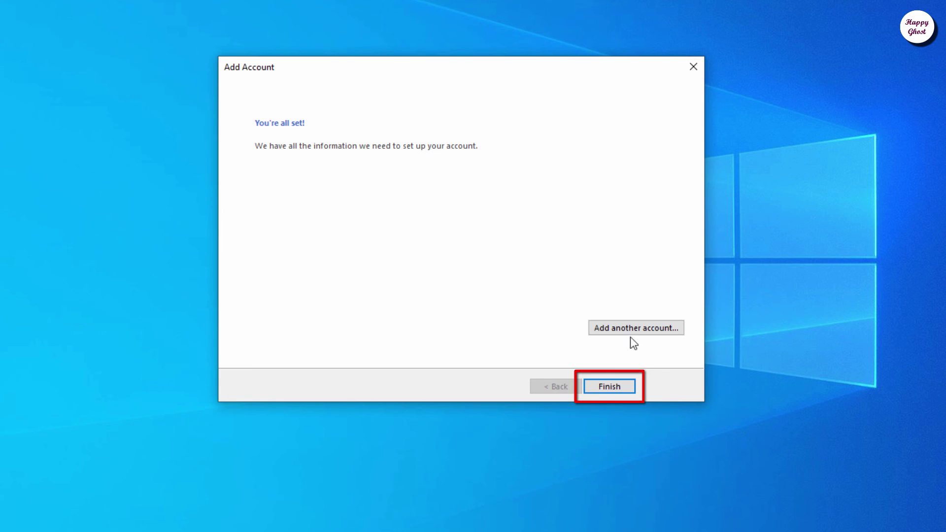
pyautogui.click(632, 392)
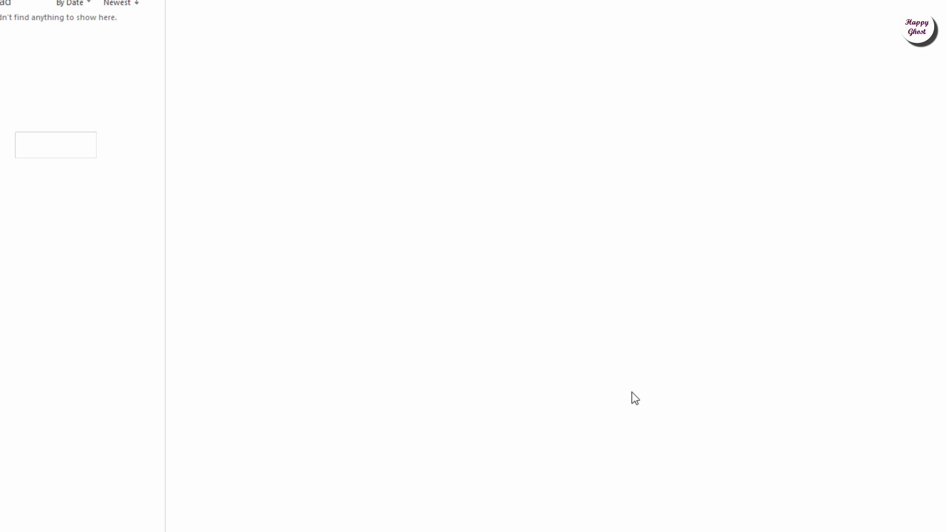